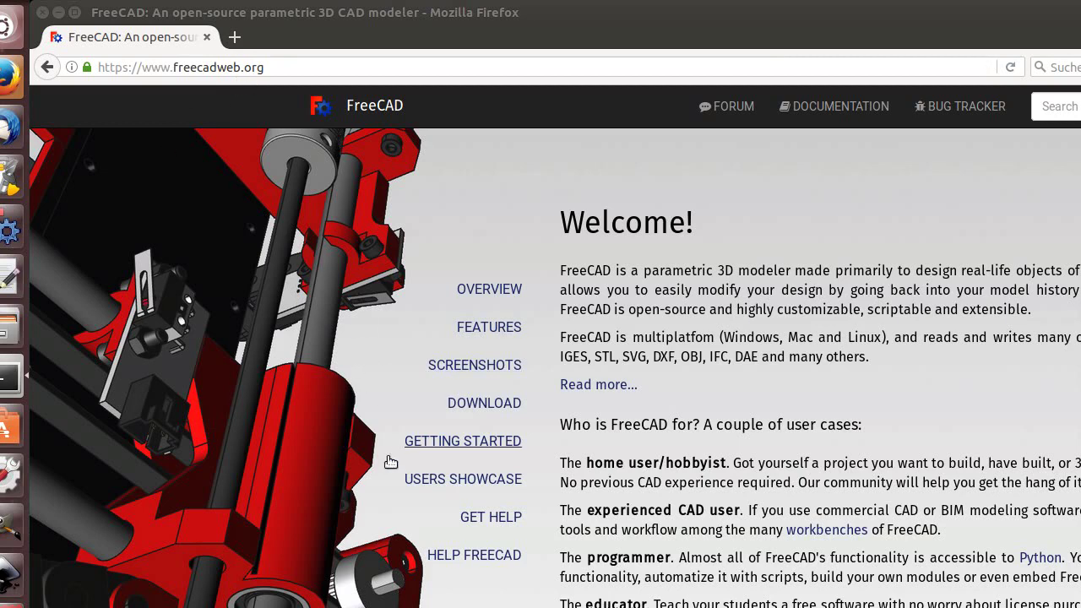
# Scroll the FreeCAD Download page down to the Ubuntu Daily PPA console installation commands
pyautogui.click(470, 408)
pyautogui.click(469, 408)
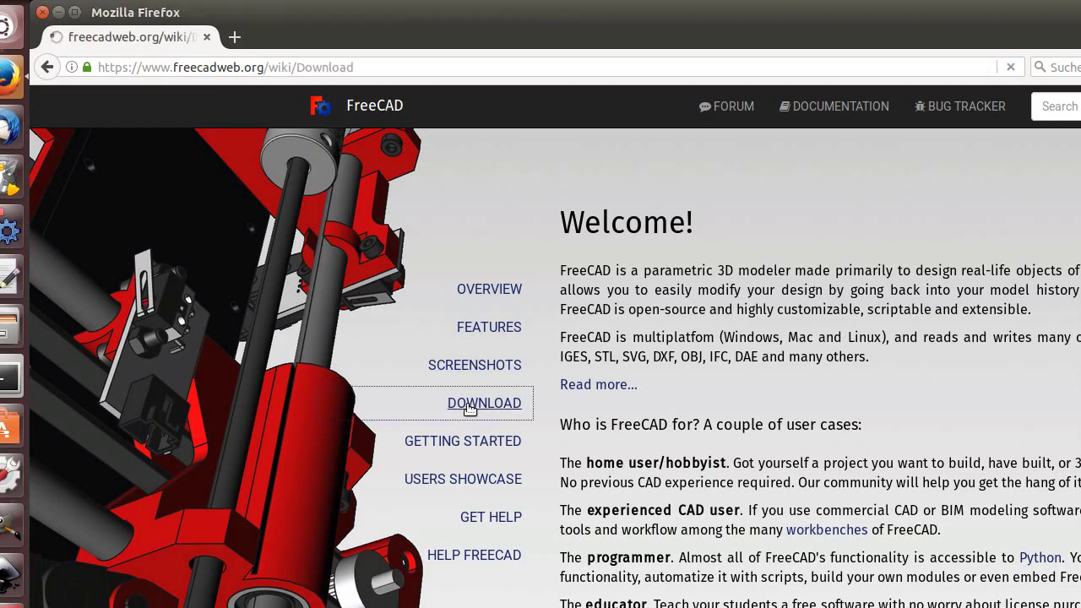
pyautogui.scroll(-5, 384, 443)
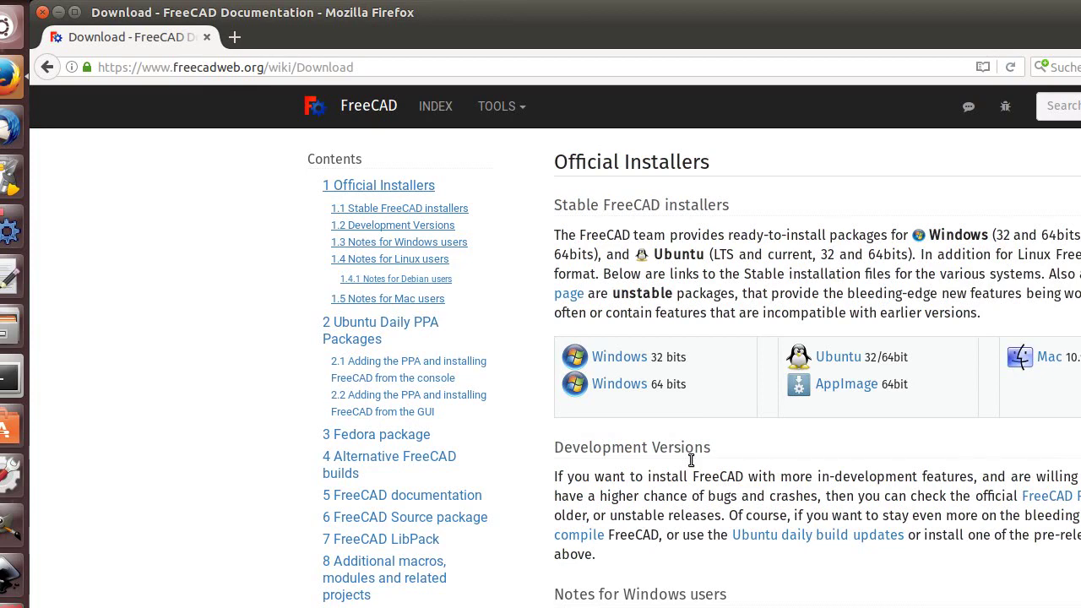
pyautogui.scroll(-5, 686, 454)
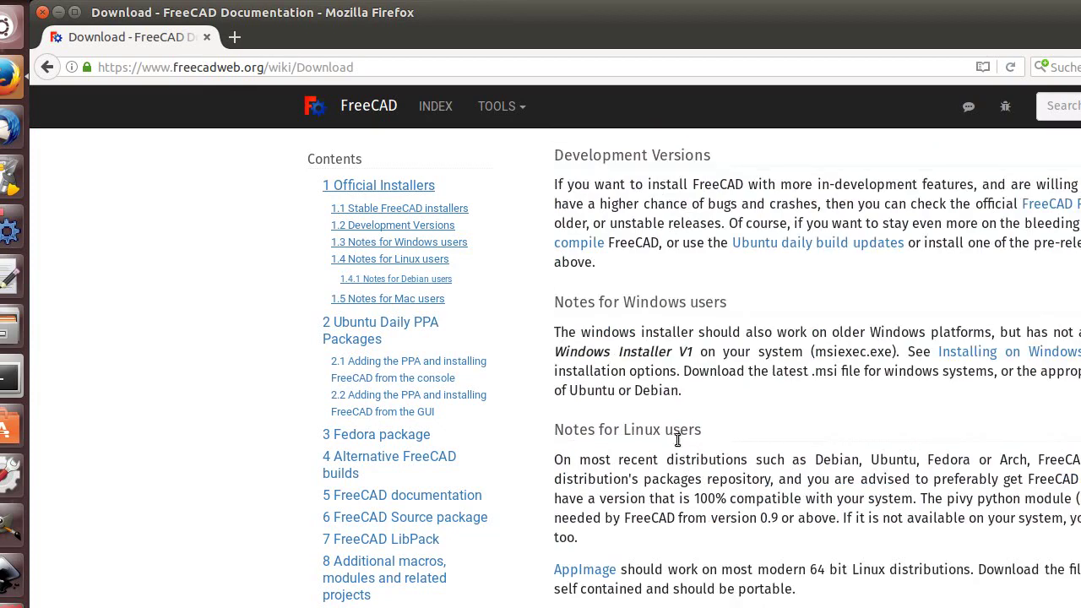
pyautogui.scroll(-10, 678, 440)
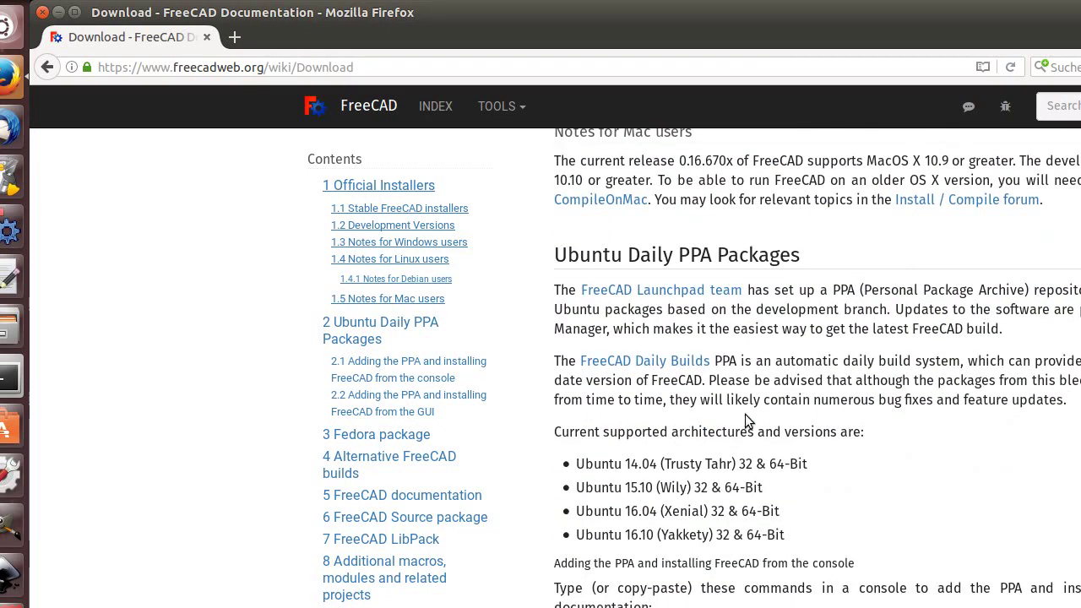
pyautogui.scroll(-1, 737, 425)
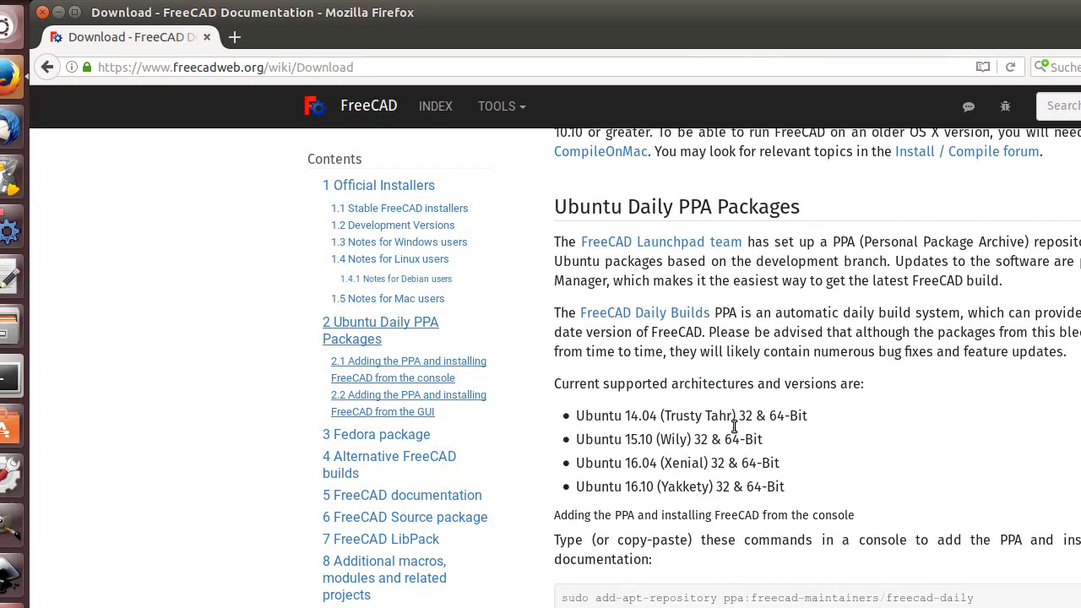
pyautogui.scroll(-4, 735, 426)
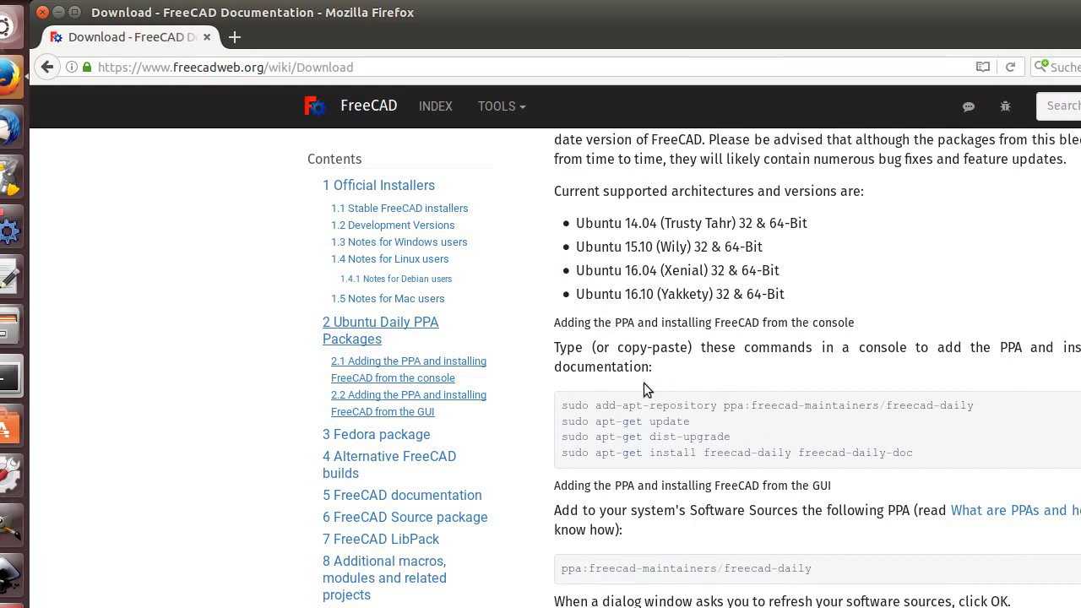
# Close Firefox and switch FreeCAD to the Path workbench from the workbench list
pyautogui.click(41, 15)
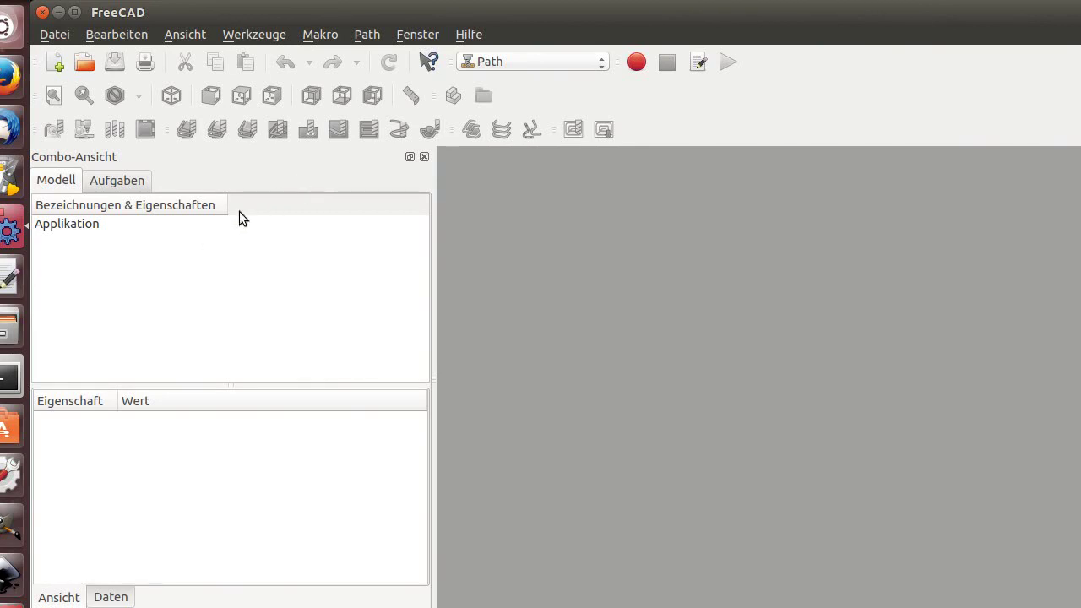
pyautogui.click(579, 61)
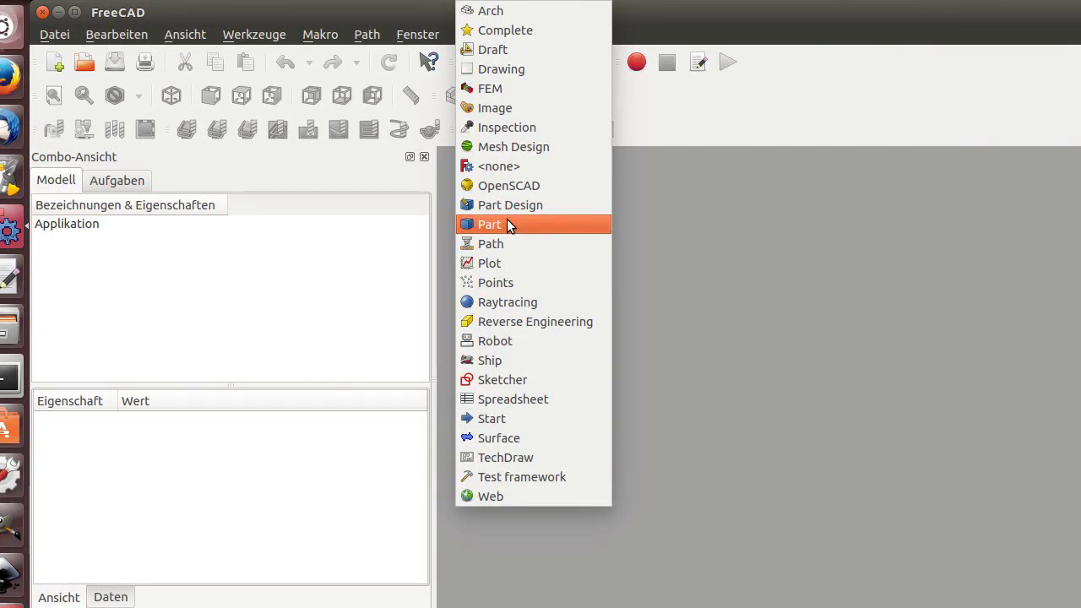
pyautogui.click(504, 243)
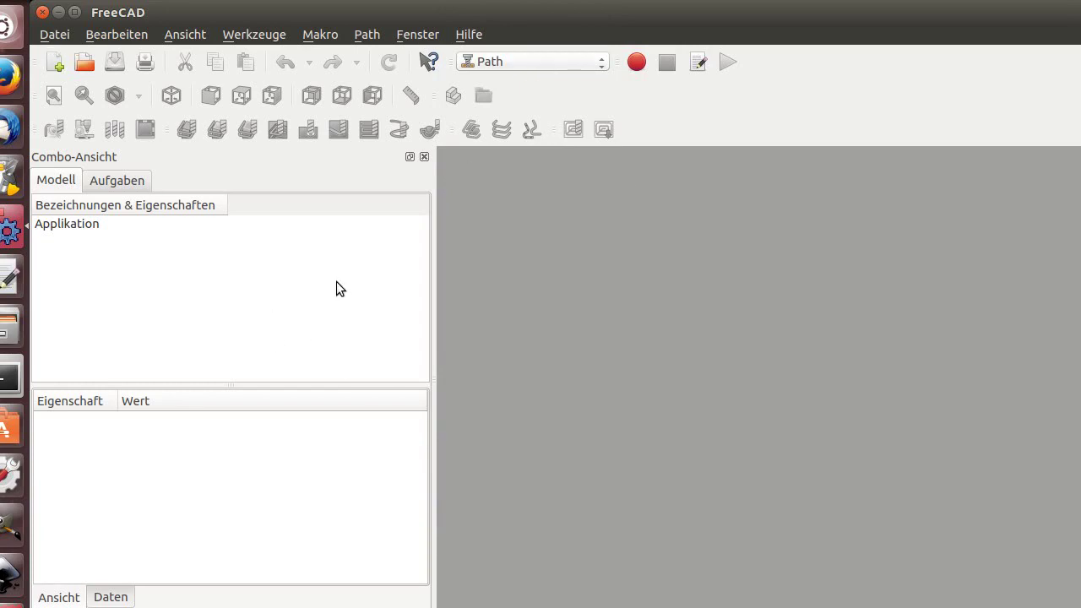
# Open Bearbeiten > Einstellungen and move the preferences dialog up and to the left
pyautogui.click(121, 34)
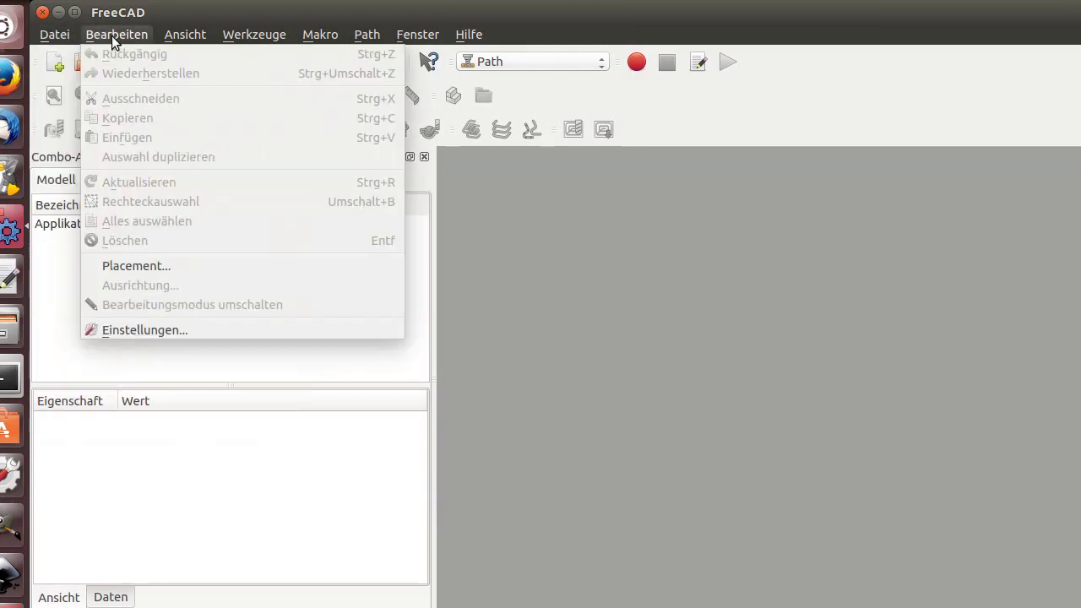
pyautogui.click(153, 331)
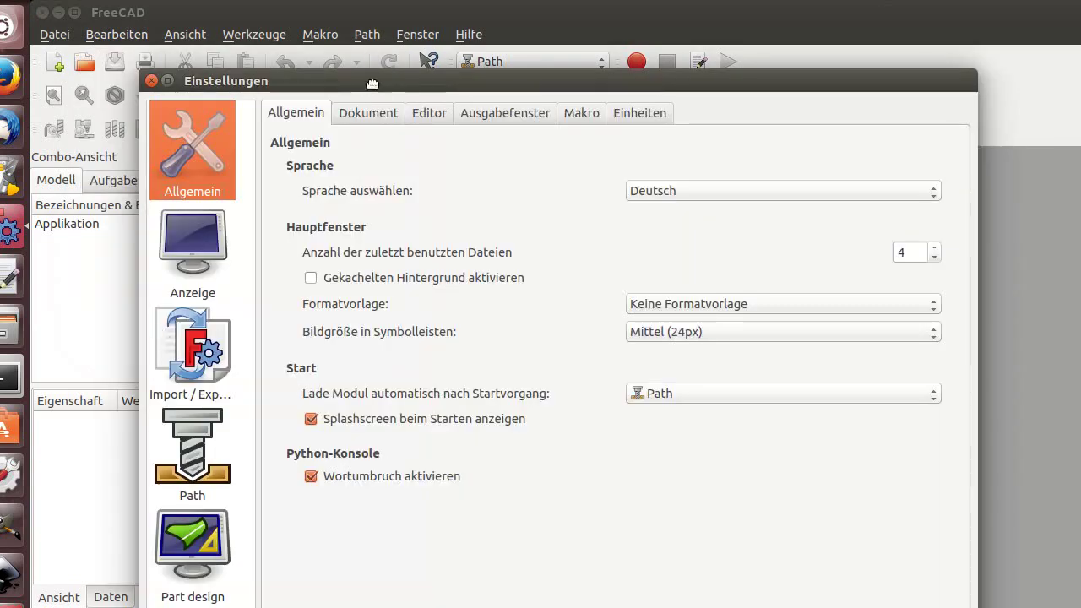
pyautogui.moveTo(367, 80); pyautogui.dragTo(346, 41)
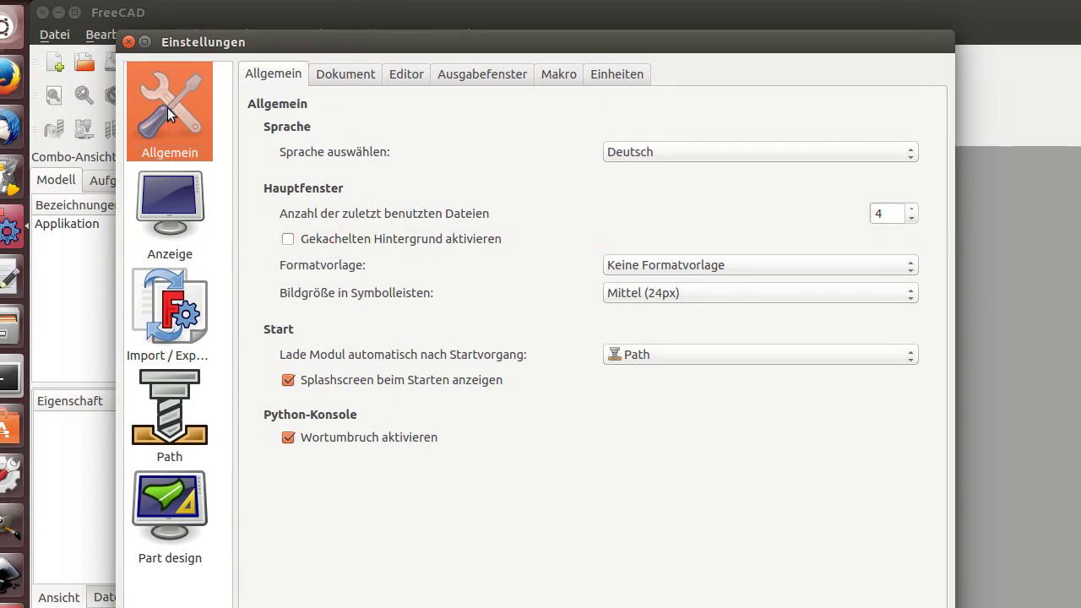
# On the Einheiten page, choose the Metric small parts & CNC (mm, mm/min) unit system
pyautogui.click(612, 75)
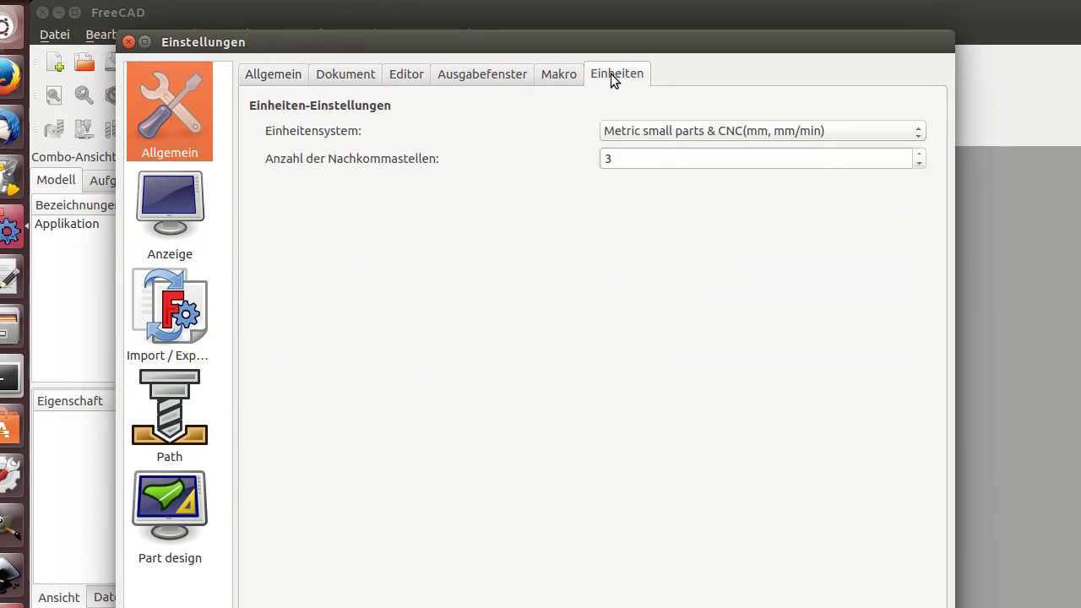
pyautogui.click(917, 130)
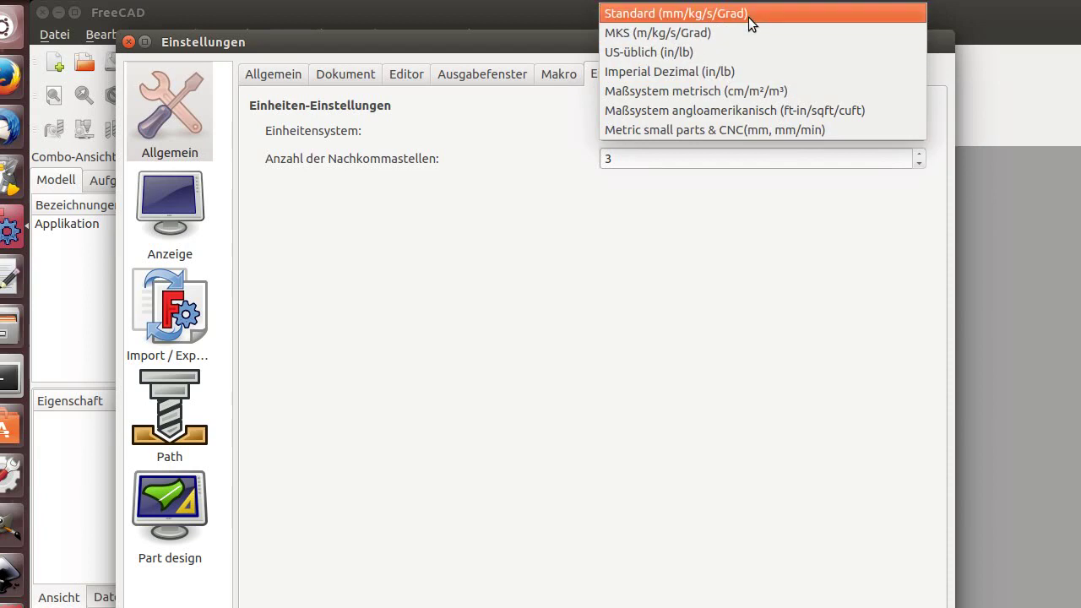
pyautogui.click(743, 131)
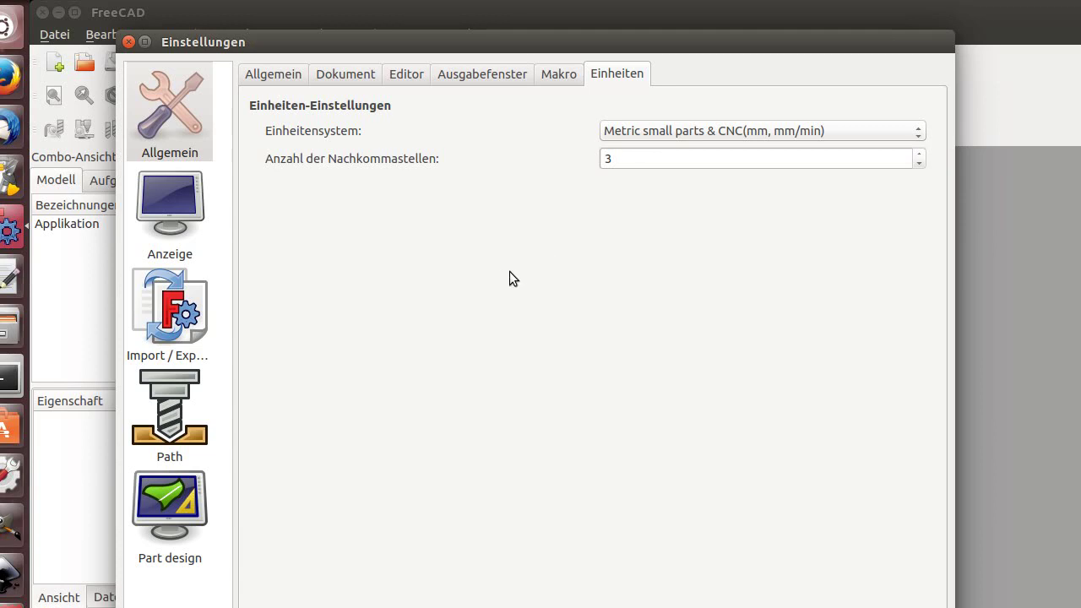
pyautogui.click(409, 73)
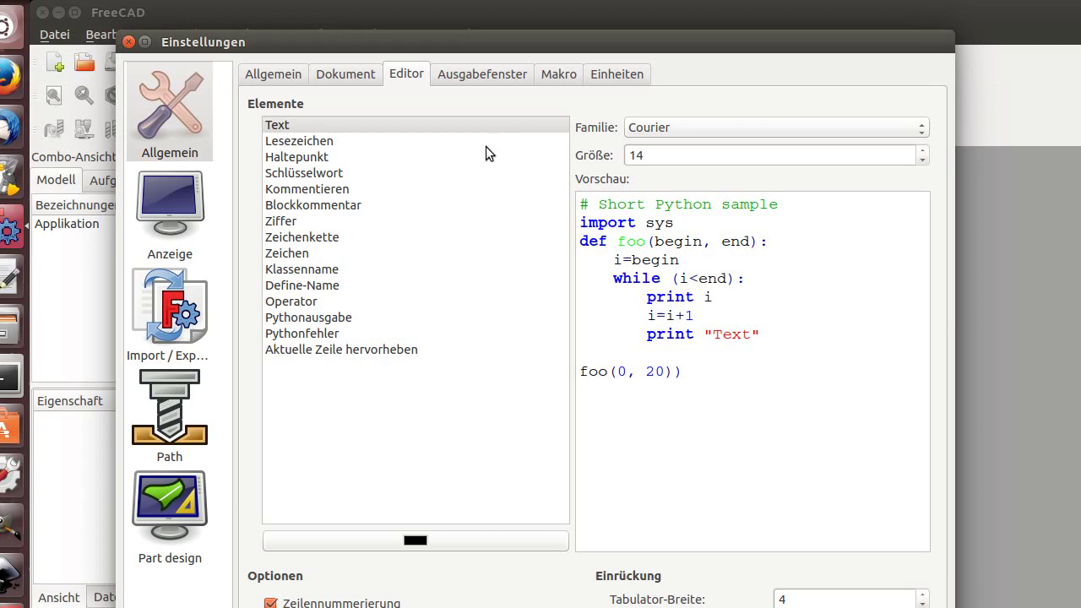
pyautogui.click(617, 74)
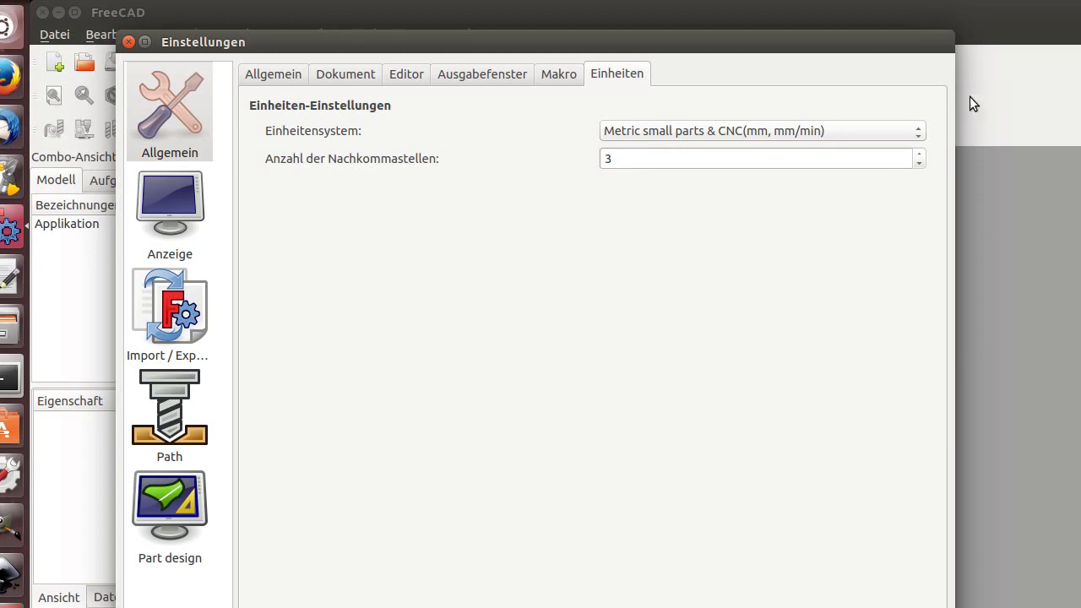
# Show the Path Job Preferences with empty default path and template and 0,010 mm geometry tolerances
pyautogui.click(154, 413)
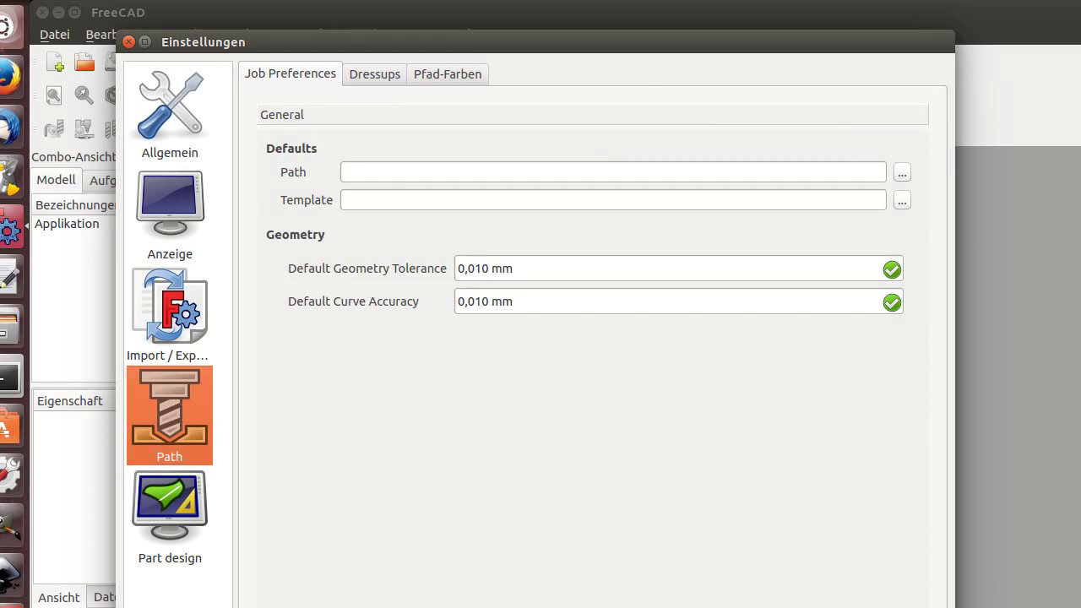
pyautogui.moveTo(437, 40)
pyautogui.mouseDown()
pyautogui.moveTo(456, 9)
pyautogui.moveTo(447, 79)
pyautogui.moveTo(436, 68)
pyautogui.moveTo(437, 37)
pyautogui.mouseUp()
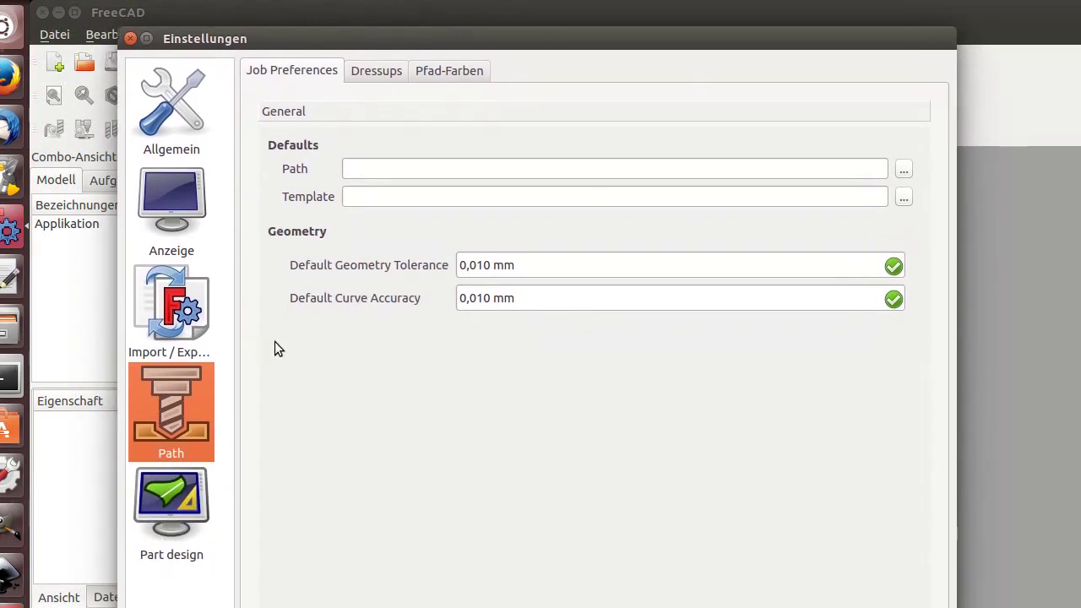
pyautogui.moveTo(375, 38); pyautogui.dragTo(378, 15)
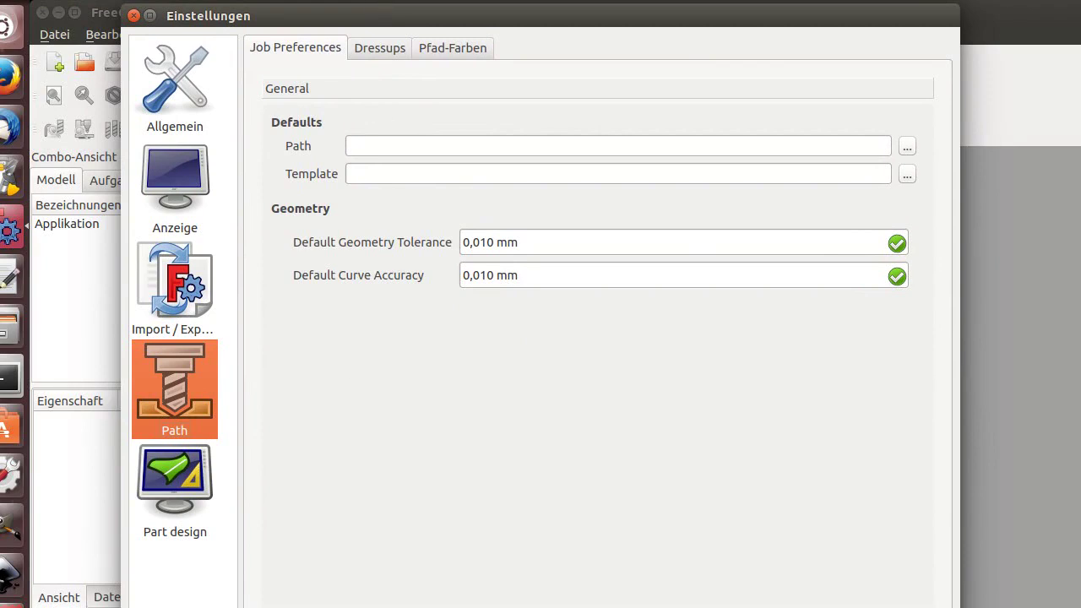
pyautogui.click(305, 372)
pyautogui.click(192, 358)
pyautogui.moveTo(468, 145)
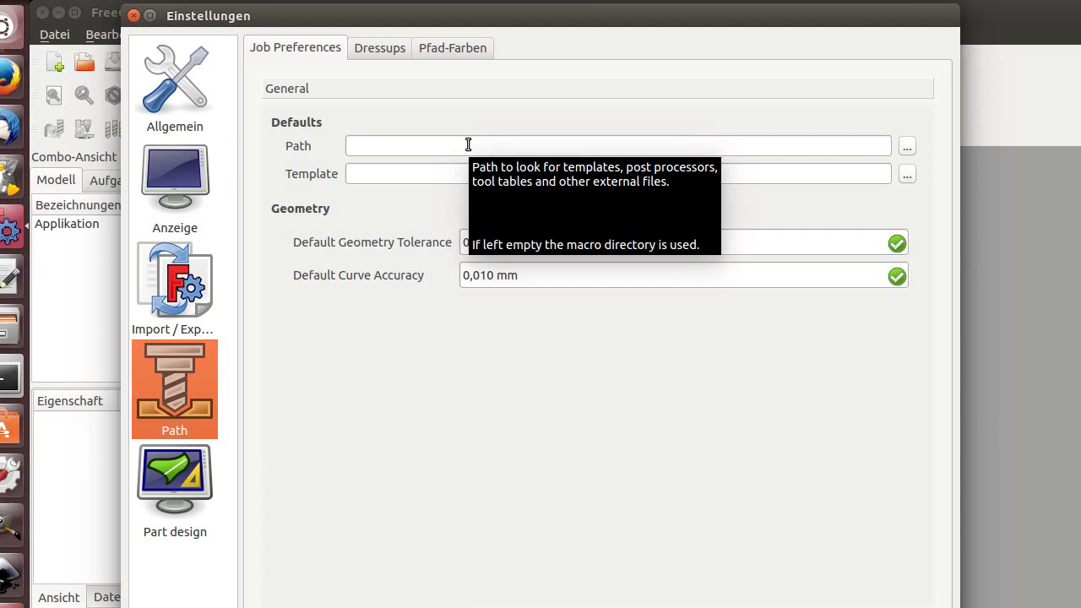
pyautogui.moveTo(450, 175)
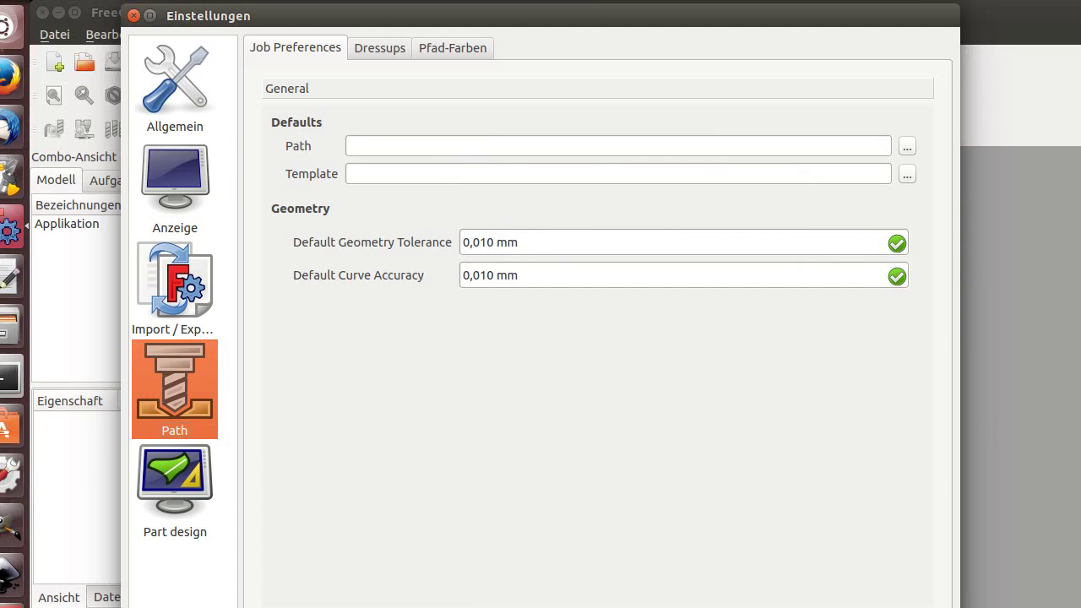
# Expand the Post Processor section and keep linuxcnc as the default post processor
pyautogui.click(598, 604)
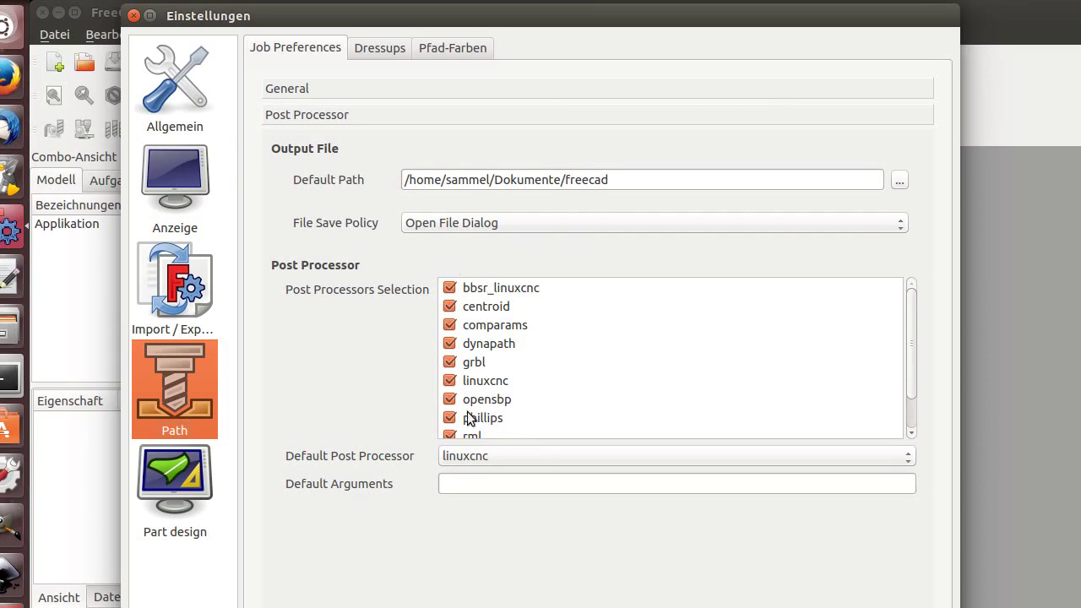
pyautogui.scroll(-1, 570, 391)
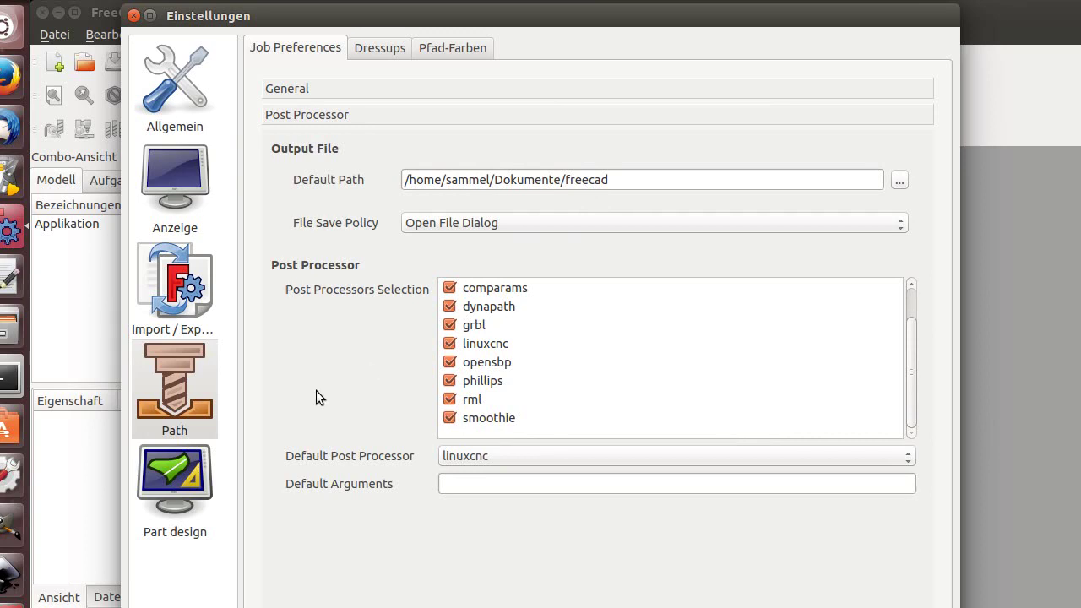
pyautogui.click(907, 456)
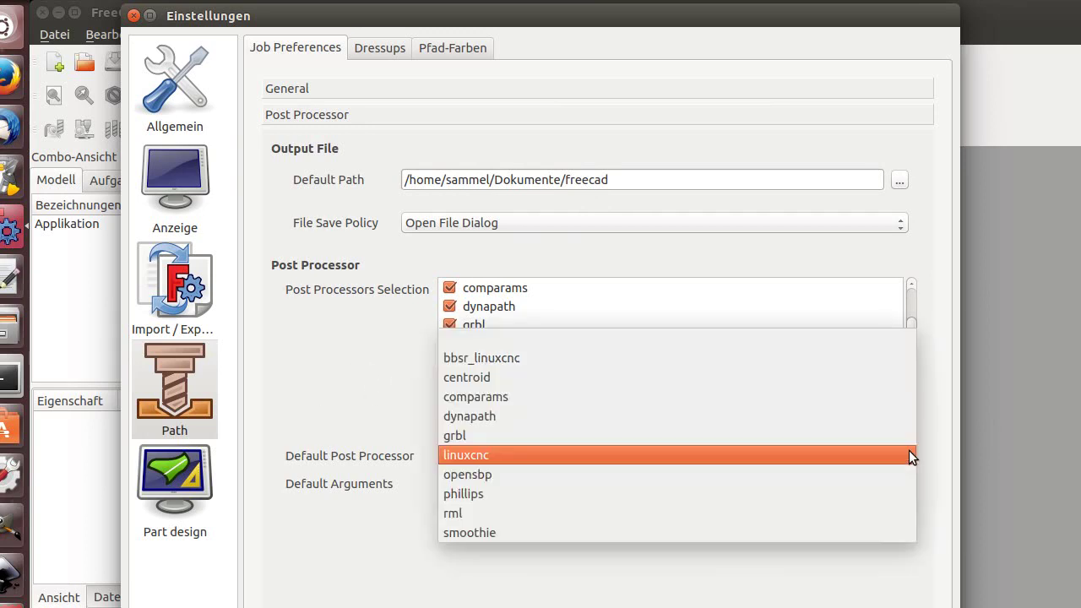
pyautogui.click(292, 376)
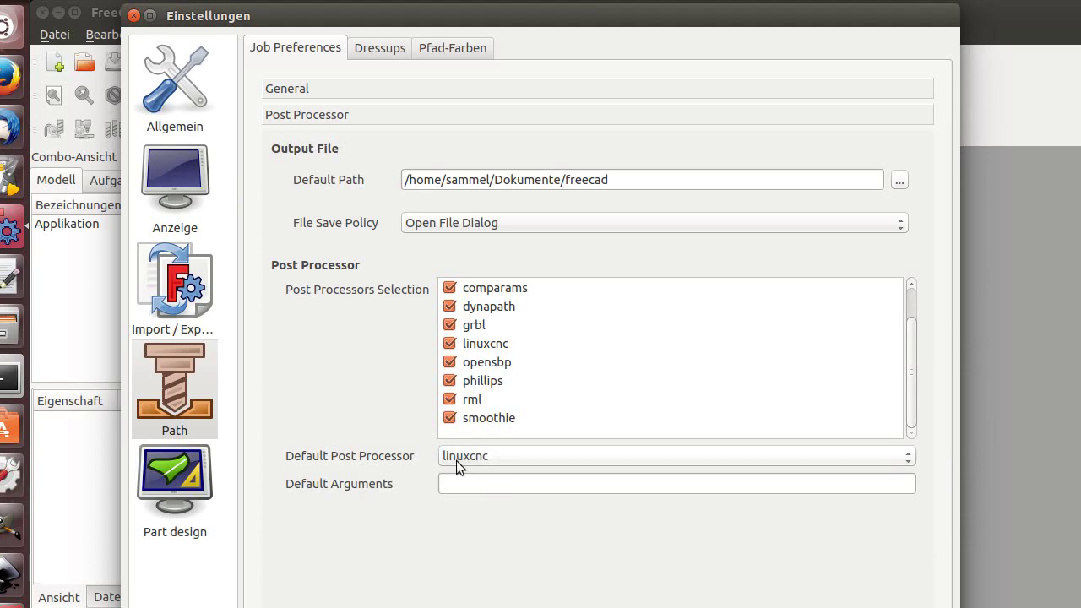
# Enter default post-processor arguments for --modal, --no-doubles and precision 3, correcting typos
pyautogui.click(496, 483)
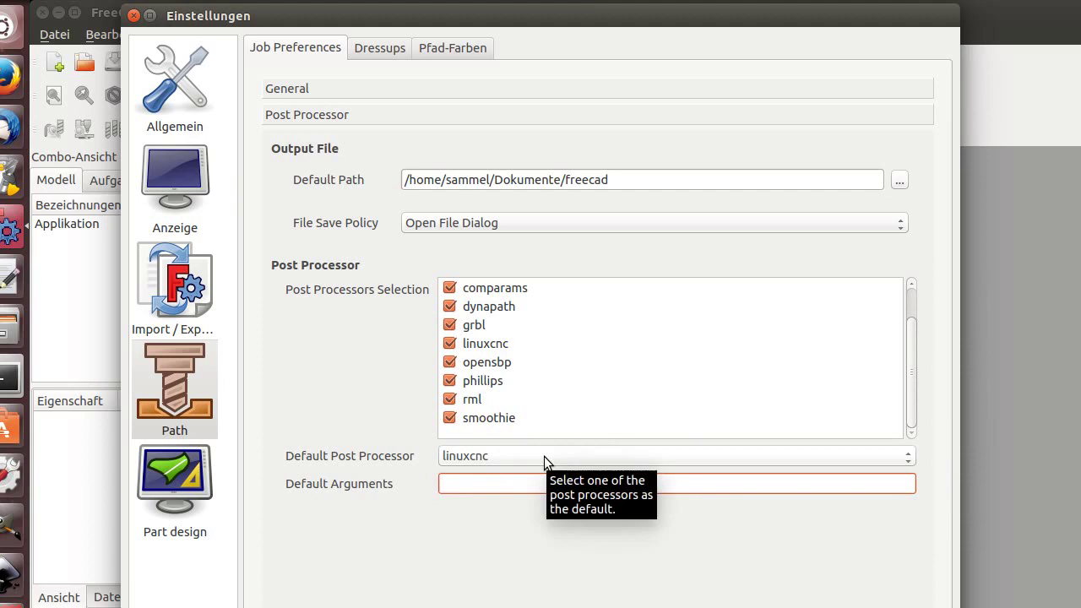
pyautogui.write('--modalk')
pyautogui.press('BackSpace')
pyautogui.write('-- ')
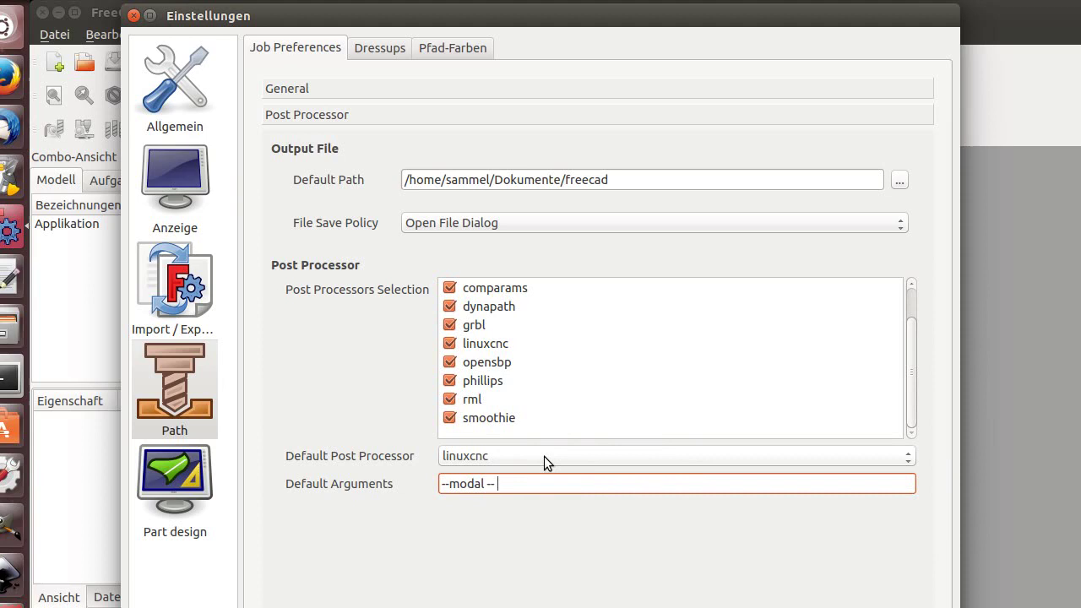
pyautogui.write('no-doubles --precicion 3')
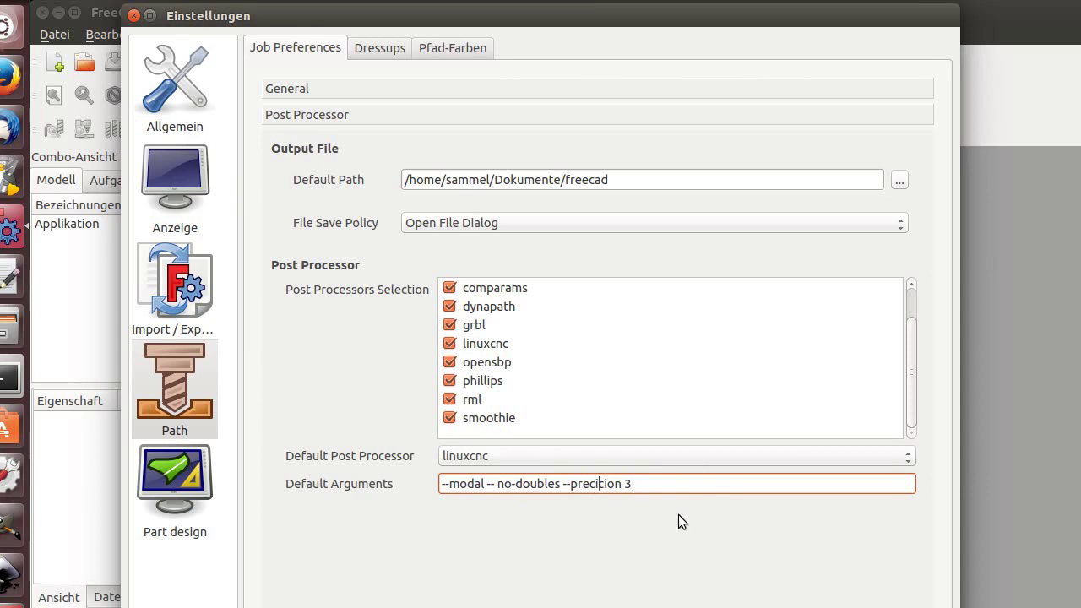
pyautogui.press('BackSpace')
pyautogui.write('s')
# Expand the Setup section to show Stock extending the model bound box by 1,000 mm
pyautogui.click(363, 602)
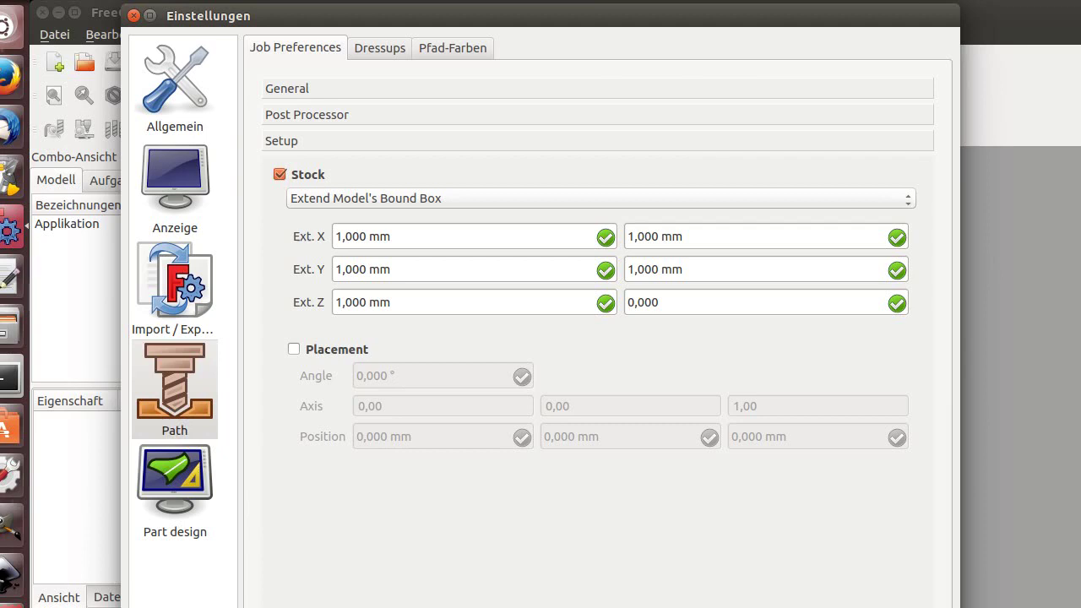
# Close the preferences and open test_A.fcstd from Datei > Letzte Dateien
pyautogui.press('Escape')
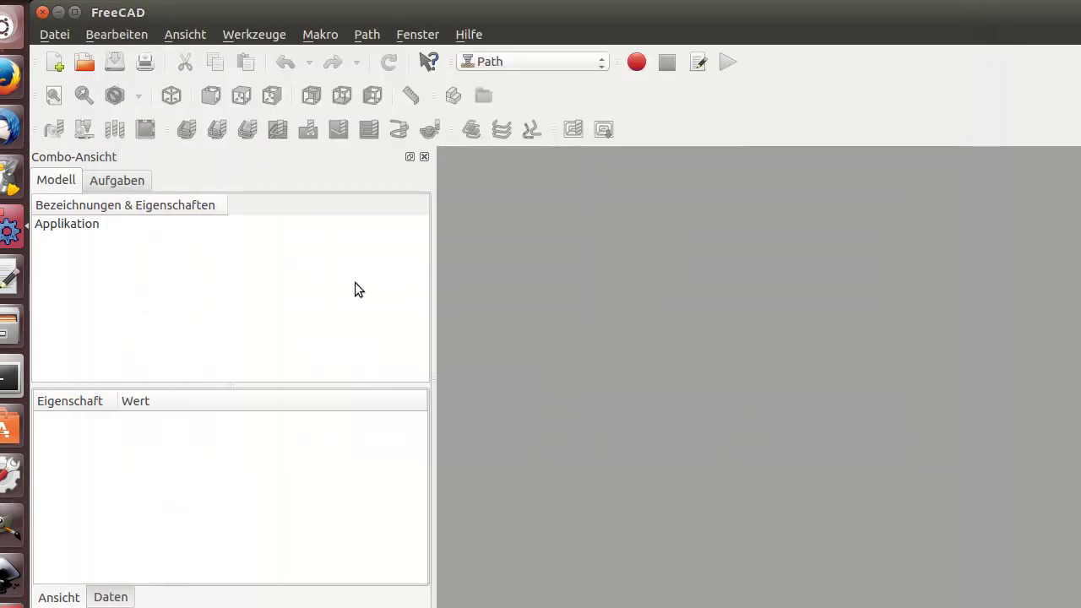
pyautogui.click(49, 35)
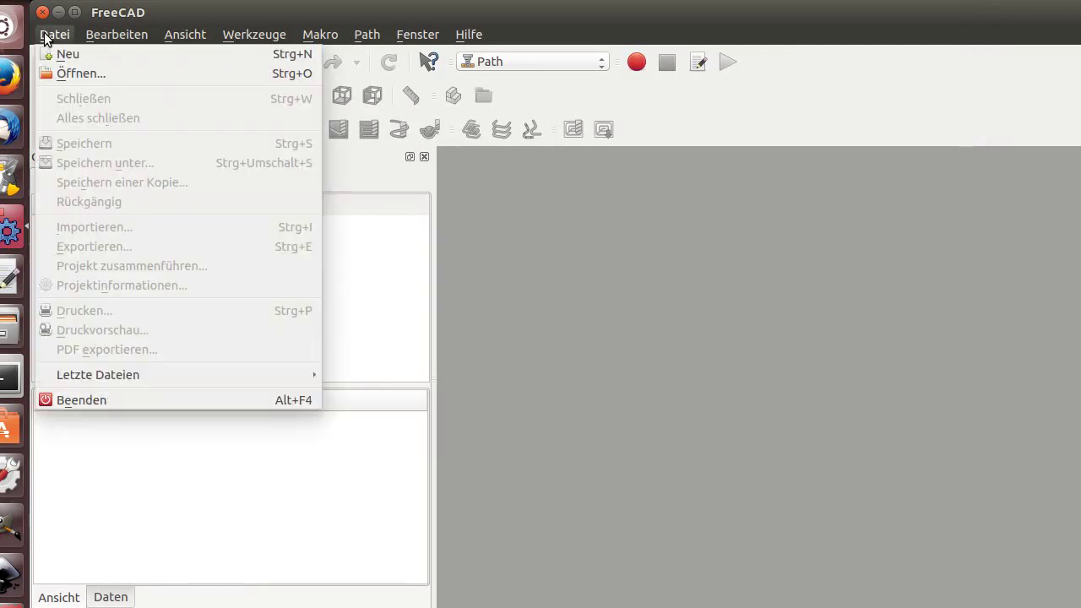
pyautogui.moveTo(149, 376)
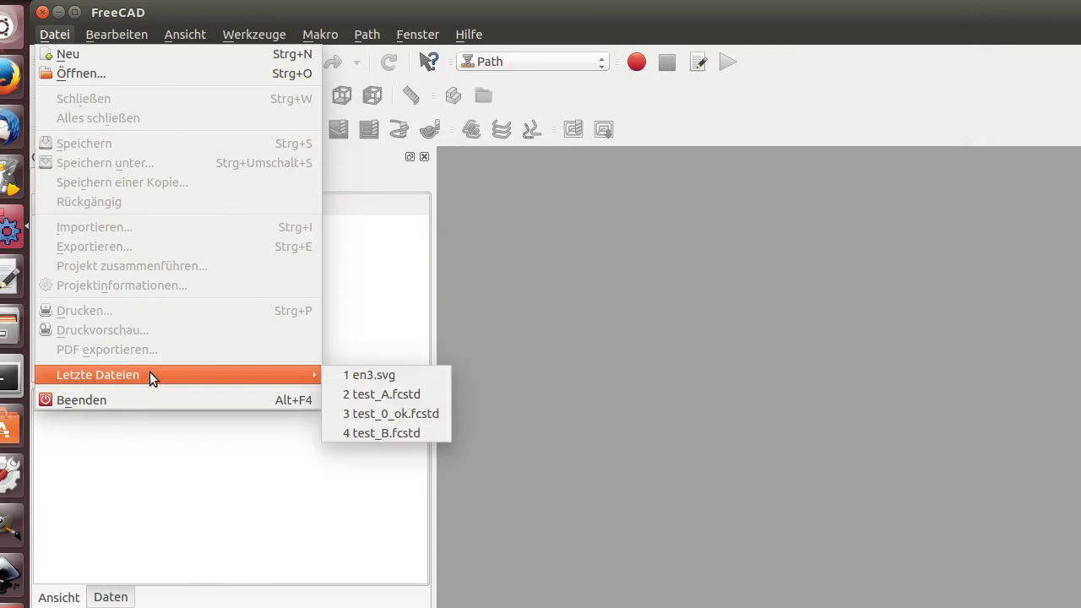
pyautogui.click(363, 387)
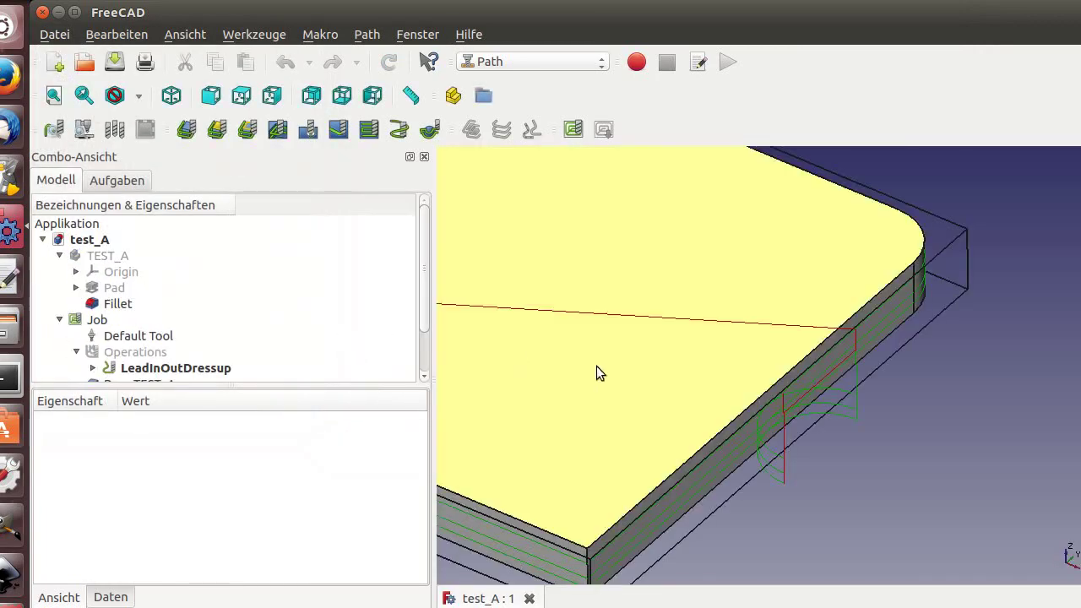
pyautogui.scroll(-5, 603, 365)
pyautogui.scroll(3, 461, 345)
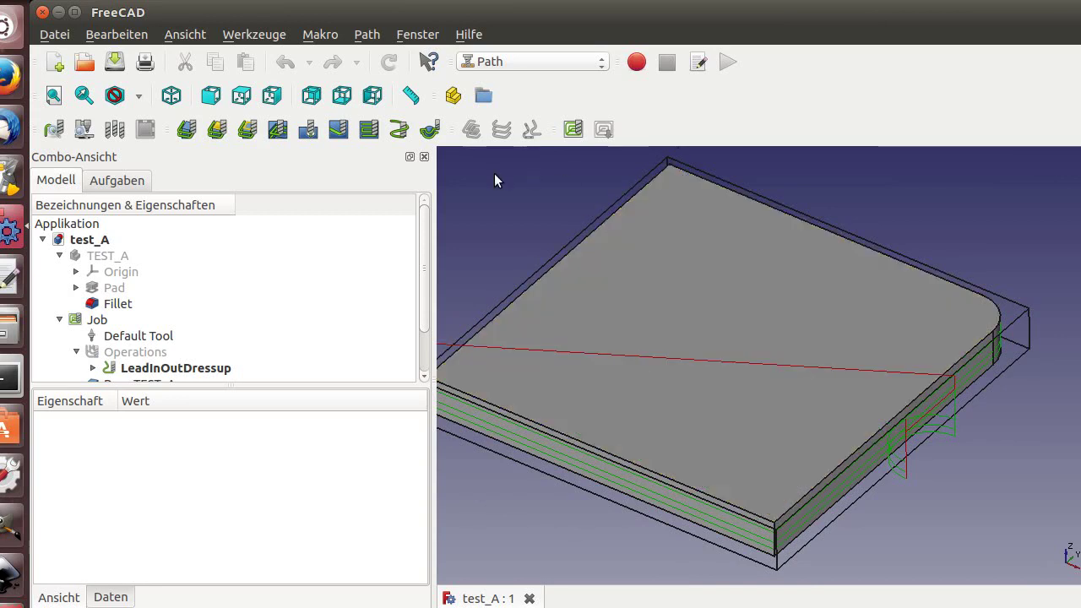
# Post-process the LeadInOutDressup operation to G-code, overwriting first.ngc
pyautogui.click(157, 369)
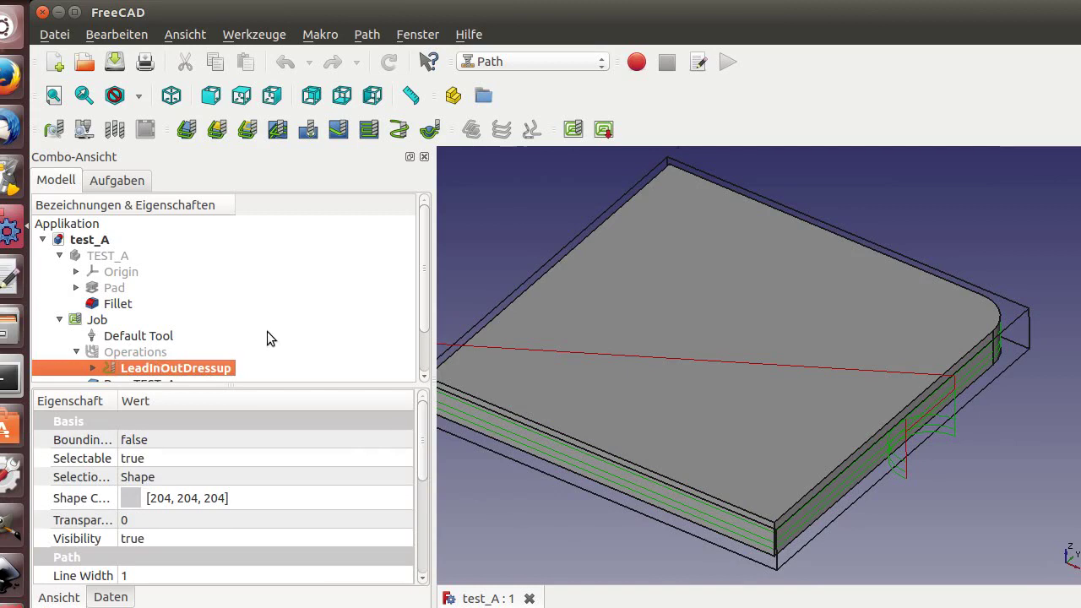
pyautogui.scroll(-1, 269, 335)
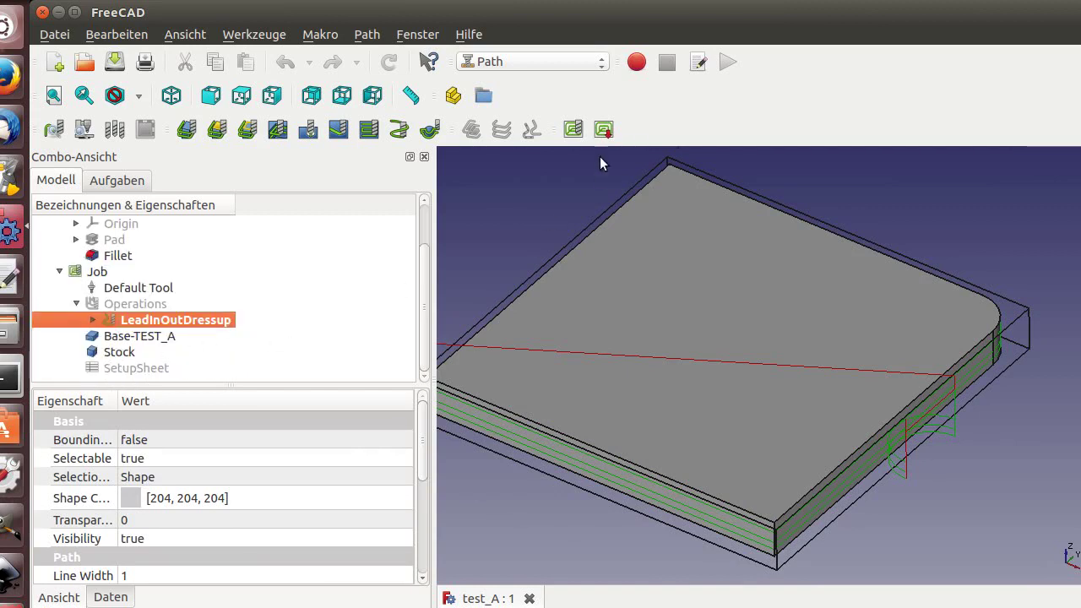
pyautogui.click(605, 129)
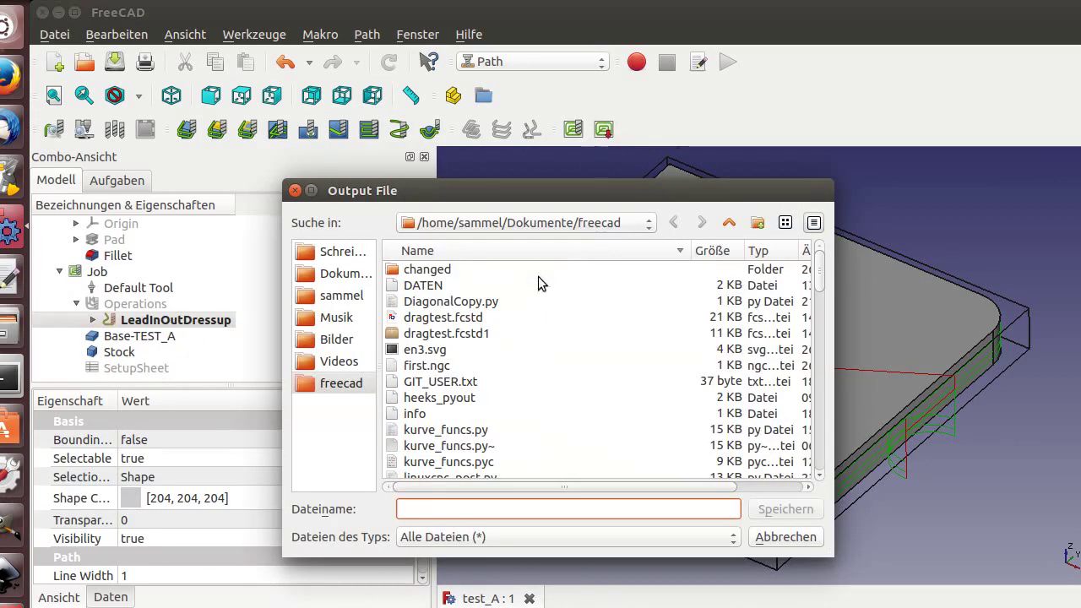
pyautogui.click(435, 367)
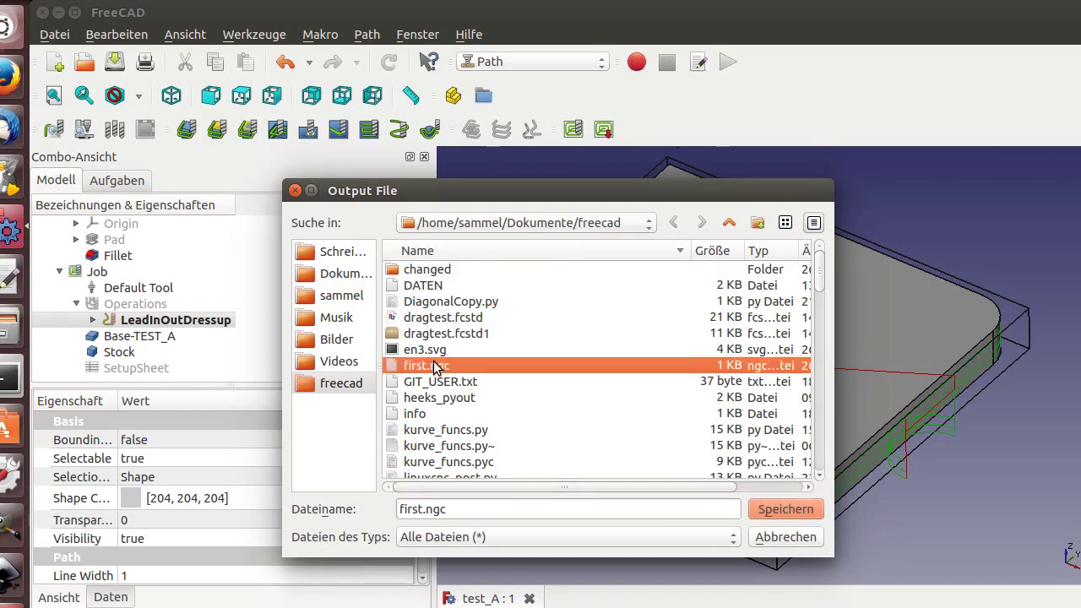
pyautogui.doubleClick(433, 368)
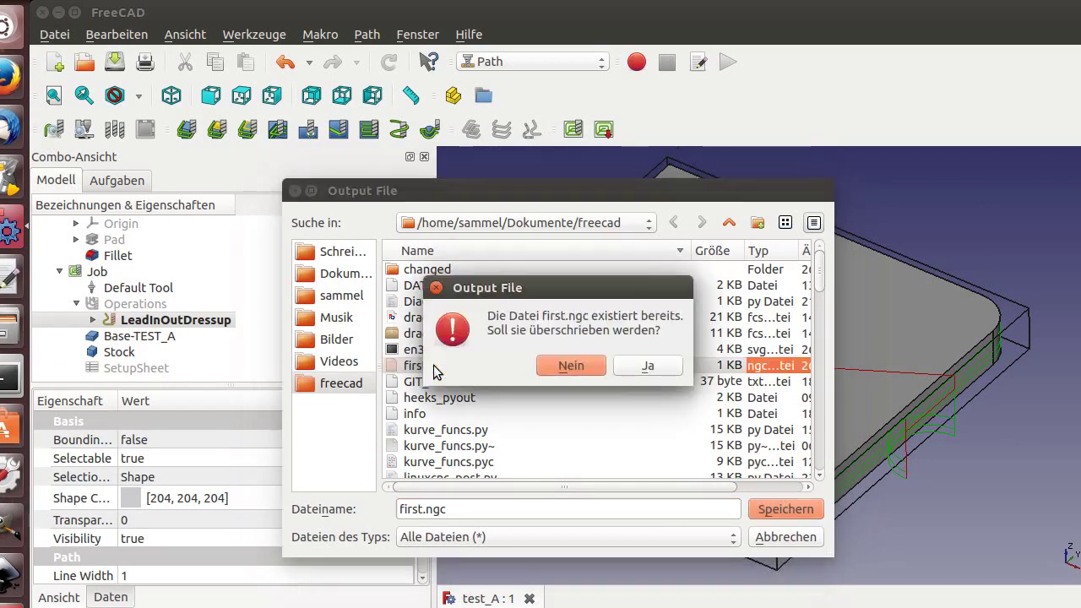
pyautogui.click(635, 367)
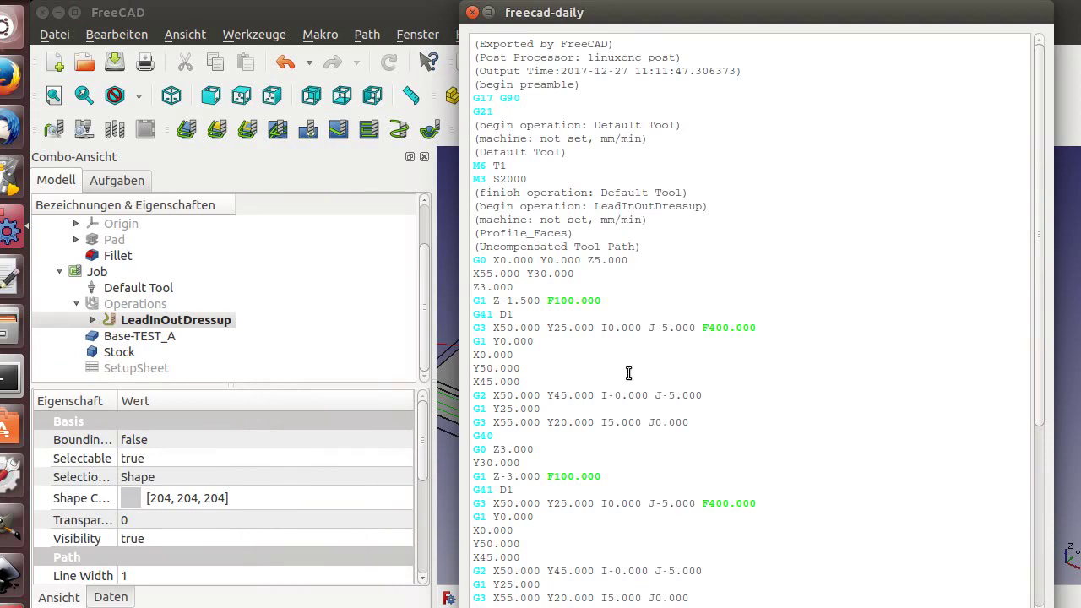
pyautogui.scroll(-7, 585, 304)
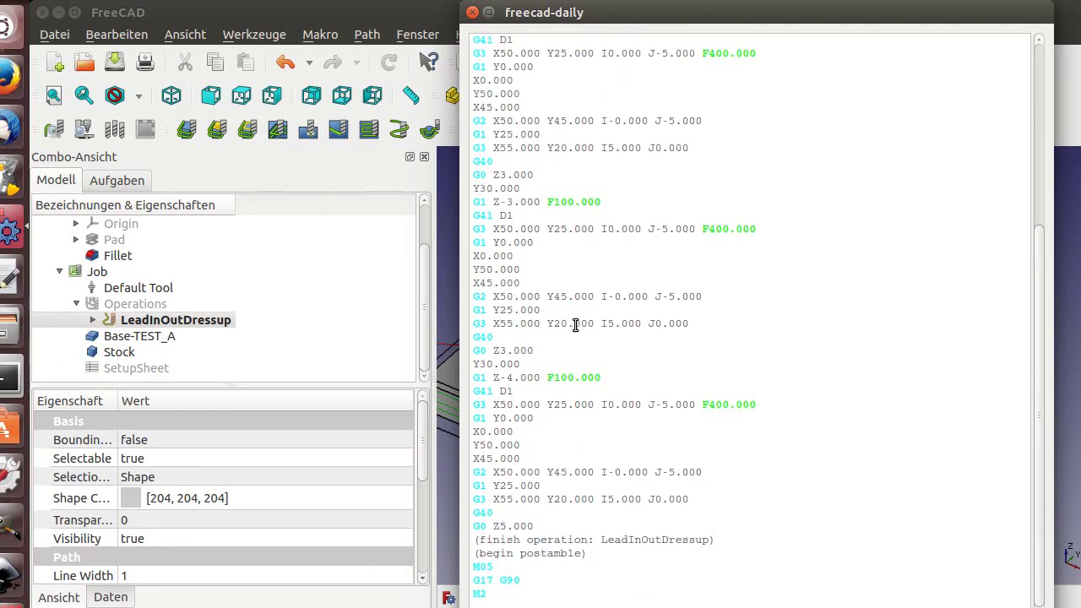
pyautogui.moveTo(574, 324); pyautogui.dragTo(606, 328)
pyautogui.click(593, 342)
pyautogui.scroll(7, 592, 373)
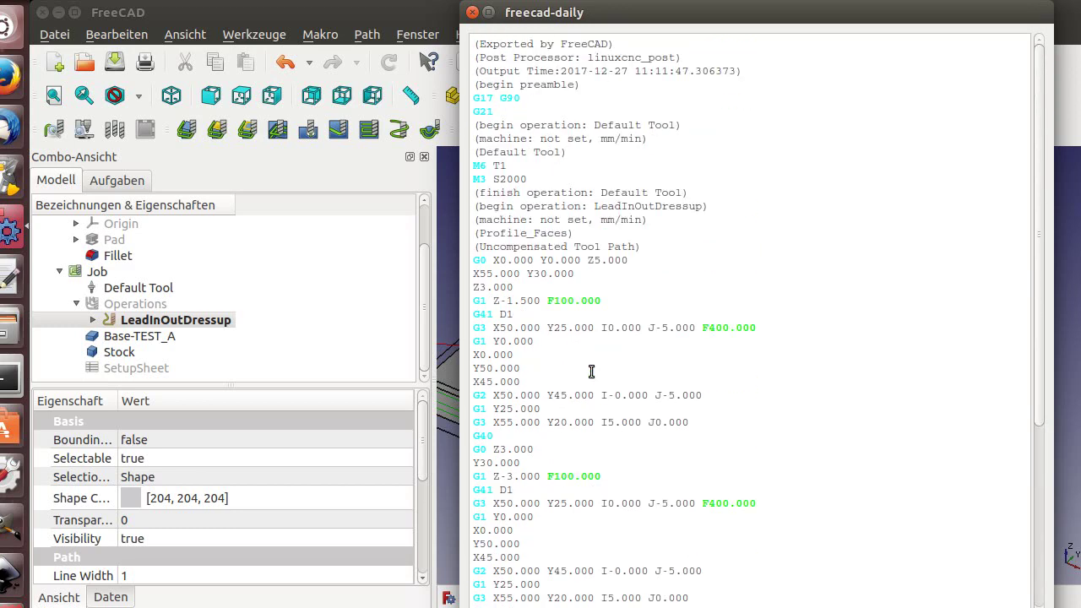